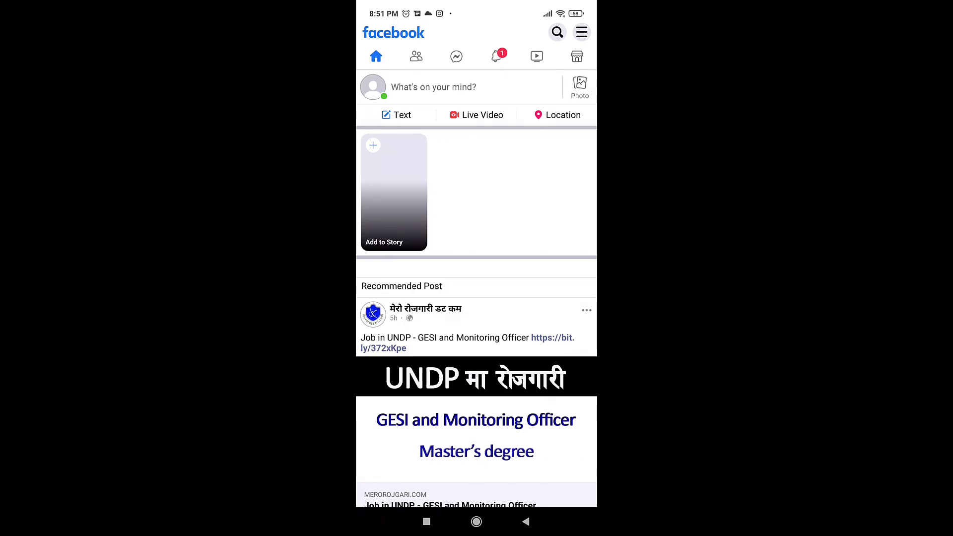
Step: Go through the menu, Settings and Security and Login to the Change password form
{"action": "left_click", "coordinate": [581, 32]}
{"action": "scroll", "coordinate": [499, 389], "scroll_direction": "down", "scroll_amount": 1}
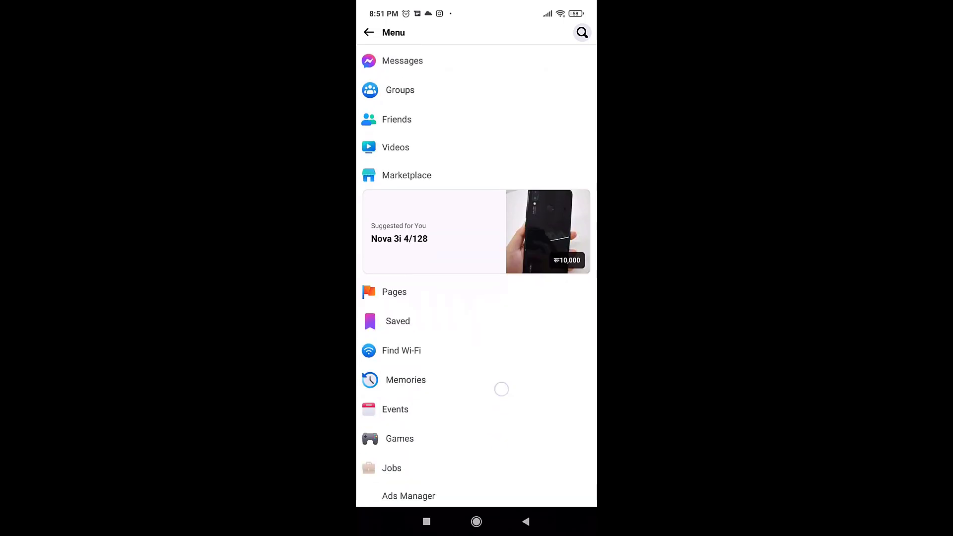
{"action": "scroll", "coordinate": [536, 252], "scroll_direction": "down", "scroll_amount": 2}
{"action": "scroll", "coordinate": [500, 319], "scroll_direction": "down", "scroll_amount": 1}
{"action": "scroll", "coordinate": [499, 320], "scroll_direction": "down", "scroll_amount": 1}
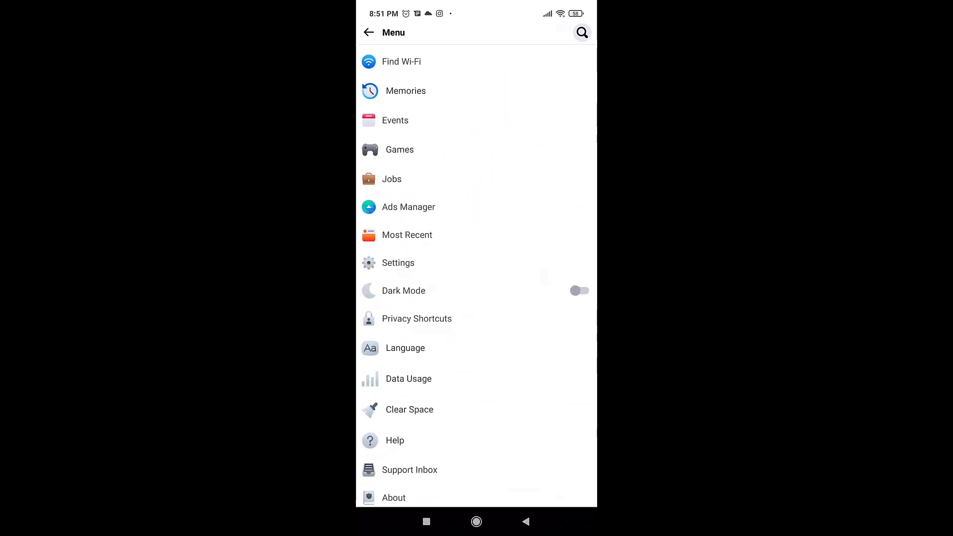
{"action": "left_click", "coordinate": [397, 262]}
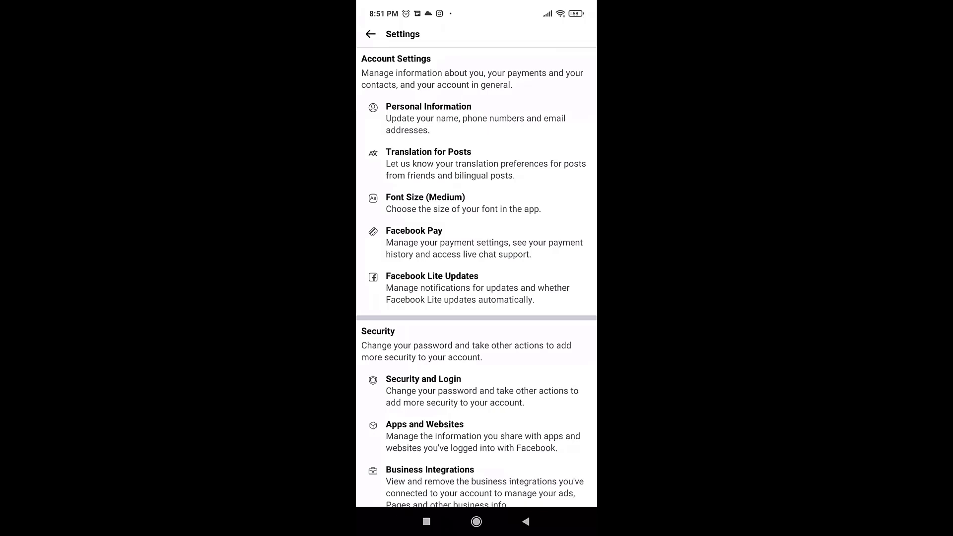
{"action": "scroll", "coordinate": [489, 395], "scroll_direction": "down", "scroll_amount": 1}
{"action": "scroll", "coordinate": [543, 302], "scroll_direction": "down", "scroll_amount": 2}
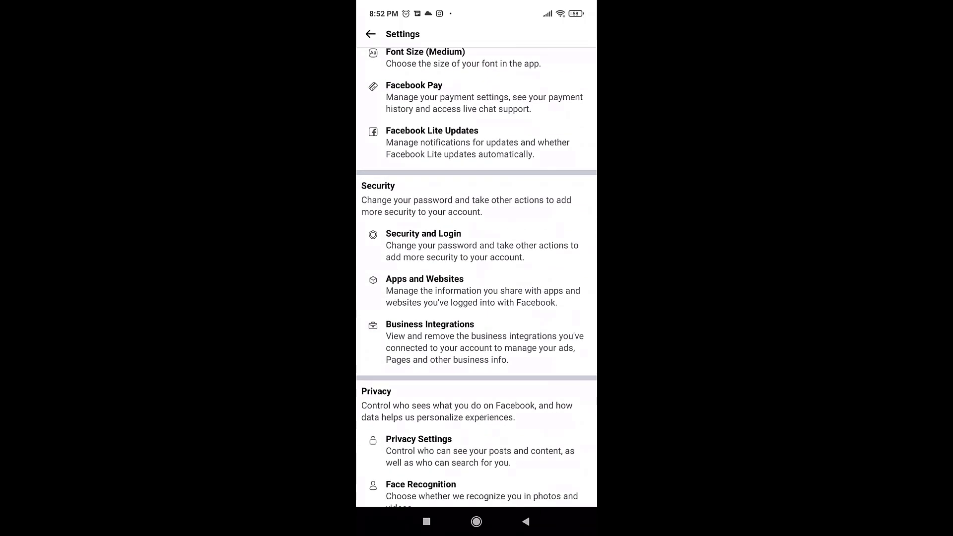
{"action": "left_click", "coordinate": [422, 246]}
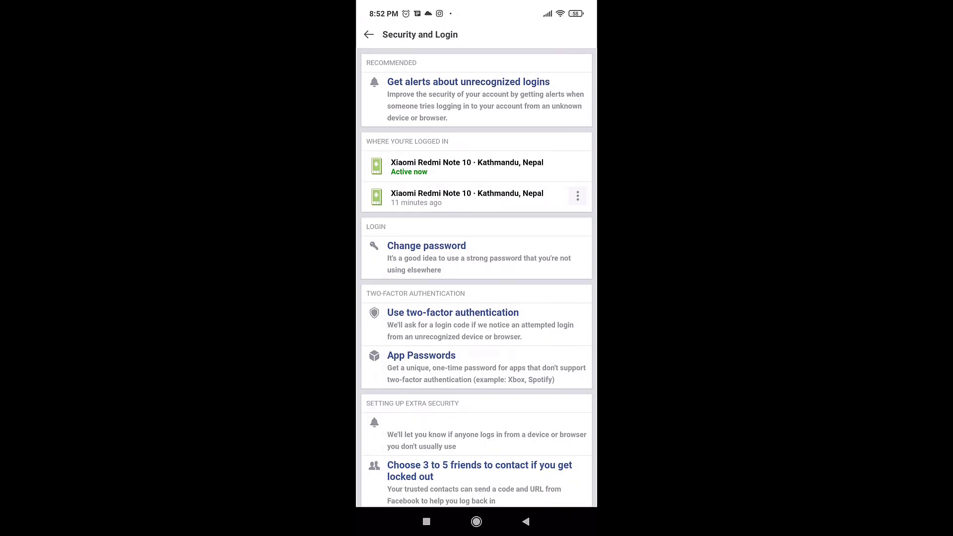
{"action": "left_click", "coordinate": [426, 246]}
Step: Enter the current password and the new password twice, then save the change
{"action": "left_click", "coordinate": [542, 79]}
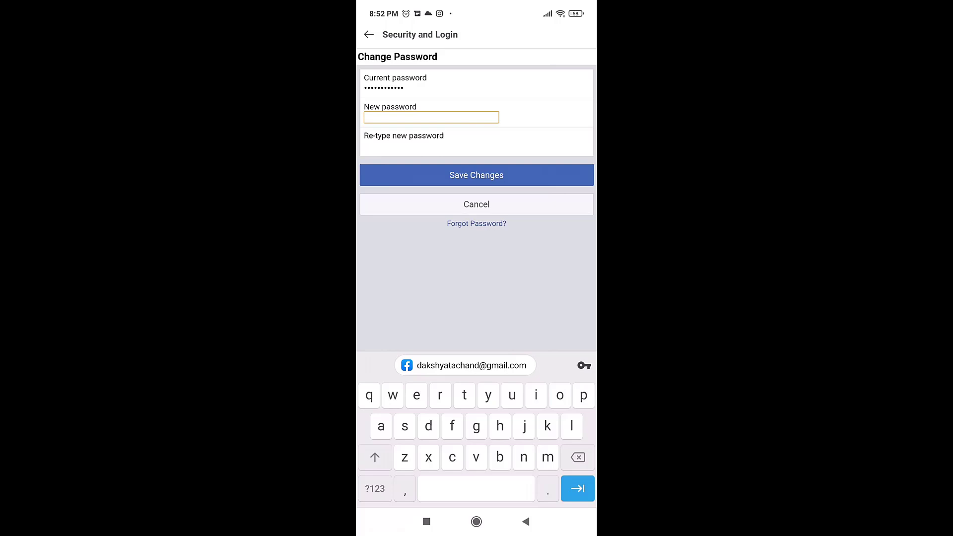
{"action": "key", "text": "Tab"}
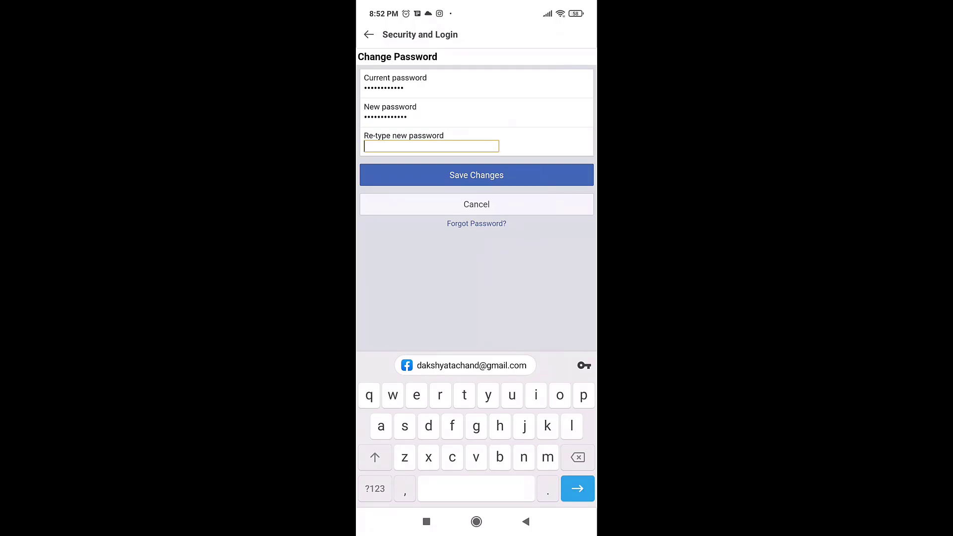
{"action": "type", "text": "*************"}
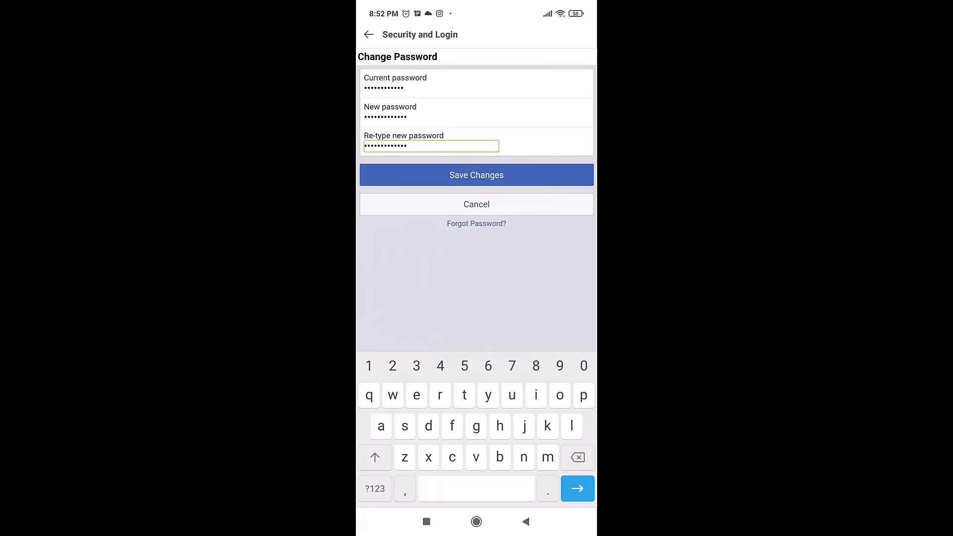
{"action": "key", "text": "Return"}
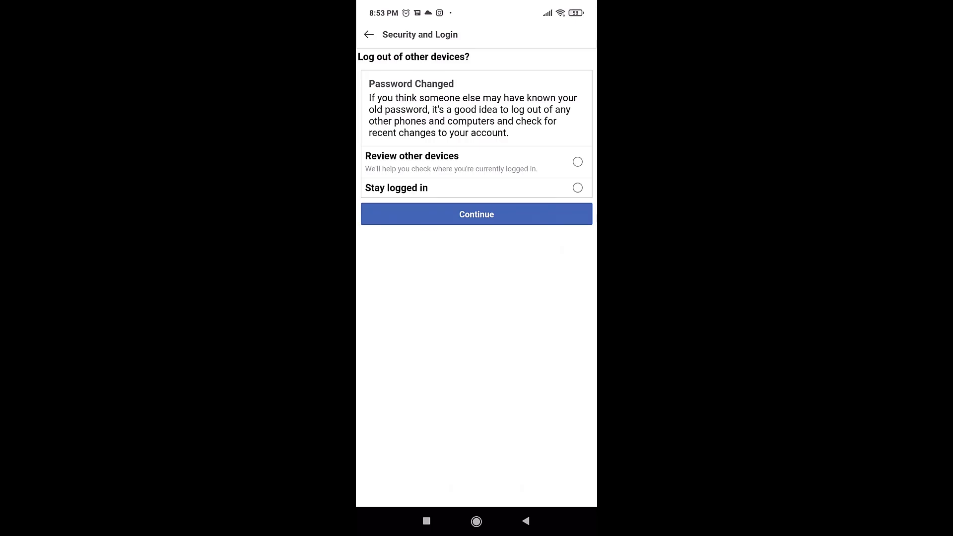
Step: Back out of the Log out of other devices notice to the Settings list
{"action": "left_click", "coordinate": [530, 396]}
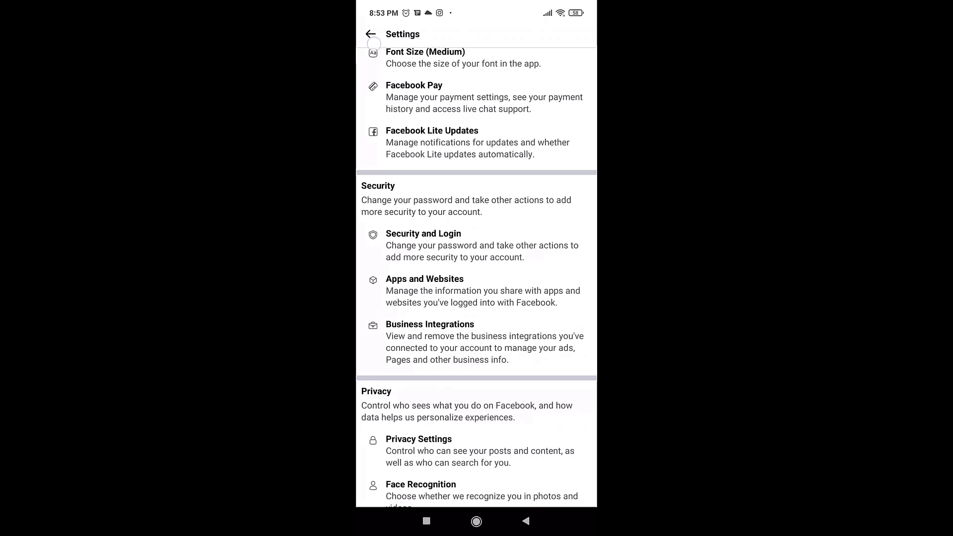
Step: Go back from Settings through the Menu to the home news feed
{"action": "left_click", "coordinate": [369, 35]}
{"action": "left_click", "coordinate": [367, 30]}
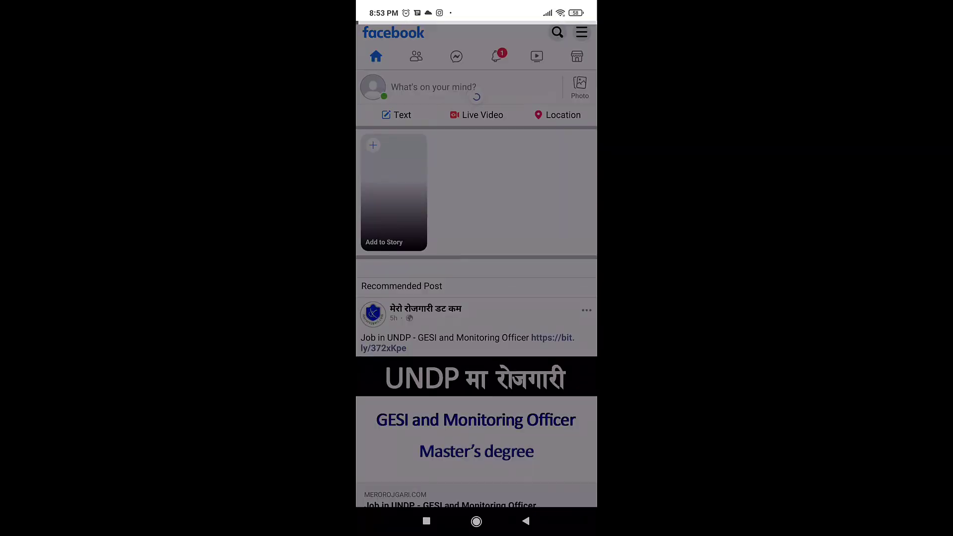